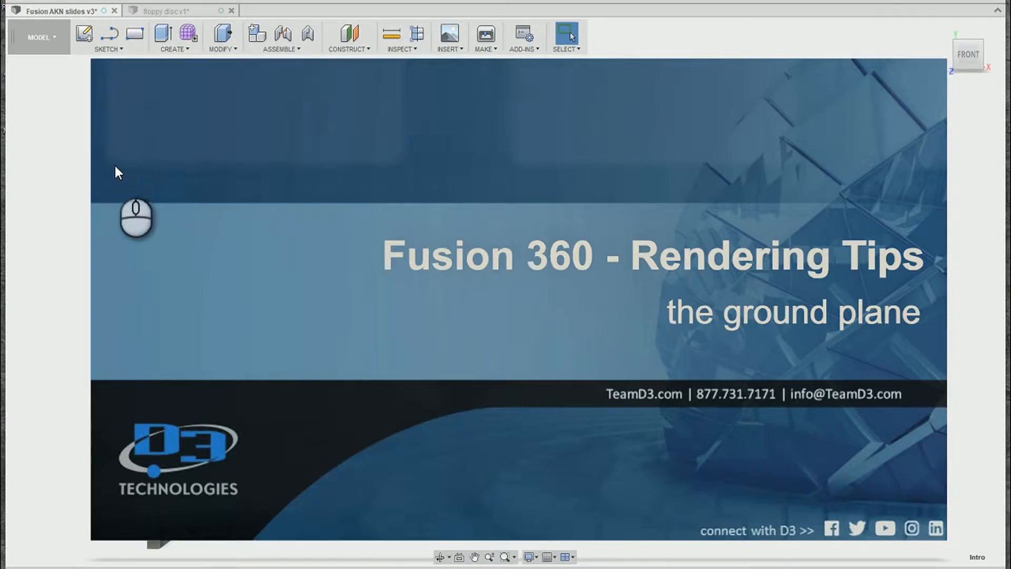
# - Switch to the floppy disc design and examine the disks and their ground shadows from several angles
pyautogui.click(157, 13)
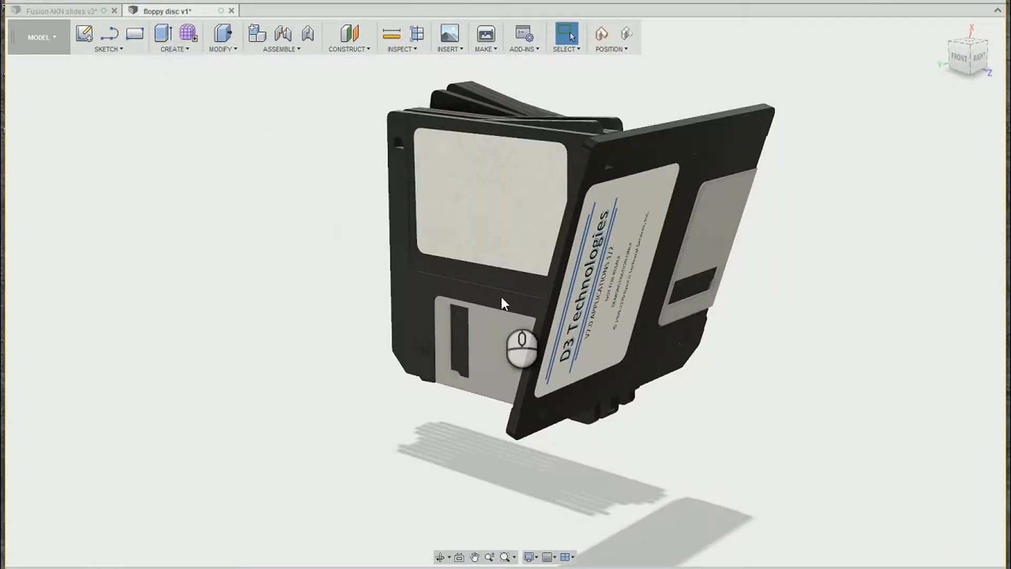
pyautogui.keyDown('shift'); pyautogui.moveTo(731, 396); pyautogui.dragTo(689, 208, button='middle'); pyautogui.keyUp('shift')
pyautogui.scroll(-2, 668, 448)
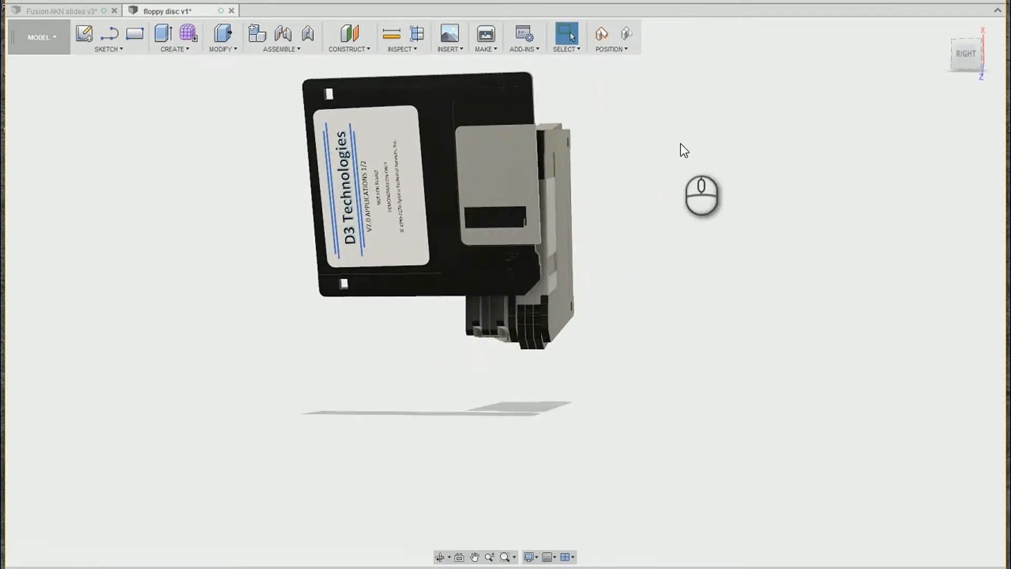
pyautogui.keyDown('shift'); pyautogui.moveTo(628, 198); pyautogui.dragTo(643, 228, button='middle'); pyautogui.keyUp('shift')
pyautogui.keyDown('shift'); pyautogui.moveTo(634, 289); pyautogui.dragTo(642, 314, button='middle'); pyautogui.keyUp('shift')
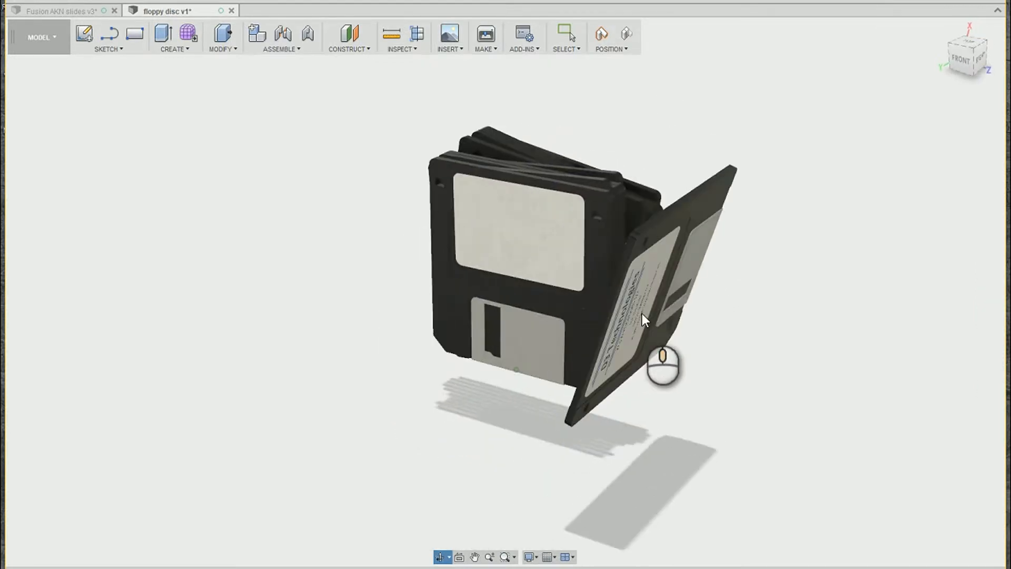
pyautogui.moveTo(656, 396); pyautogui.dragTo(613, 409, button='middle')
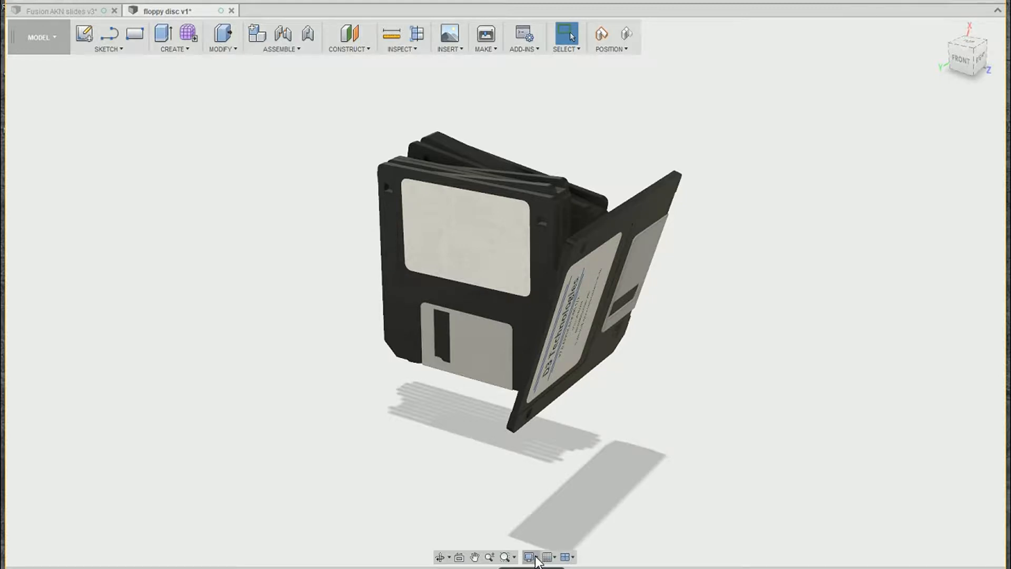
# - Toggle the Ground Plane, Ground Reflection and Ground Shadow effects in turn and restore each one to compare them
pyautogui.click(533, 556)
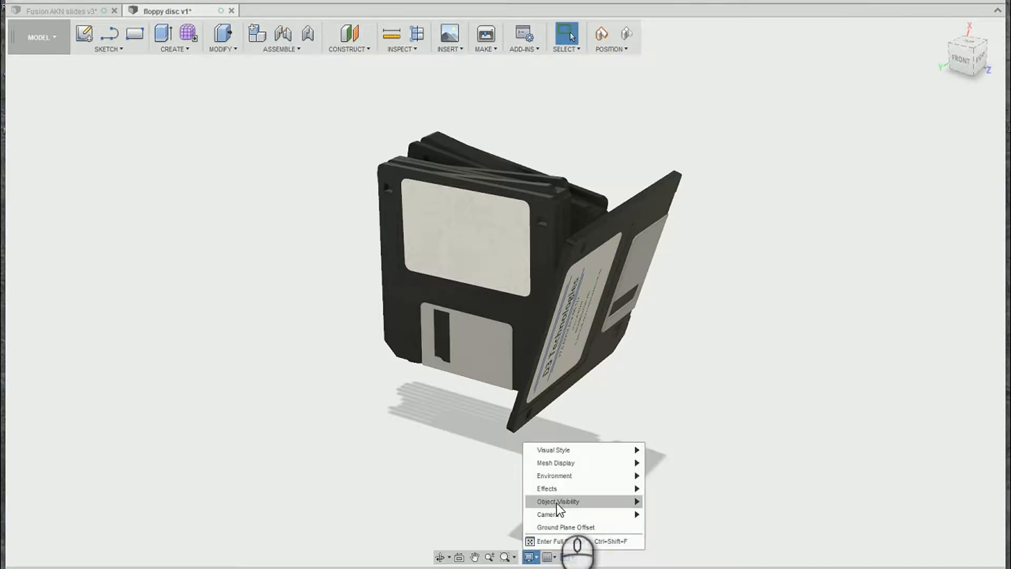
pyautogui.moveTo(603, 494)
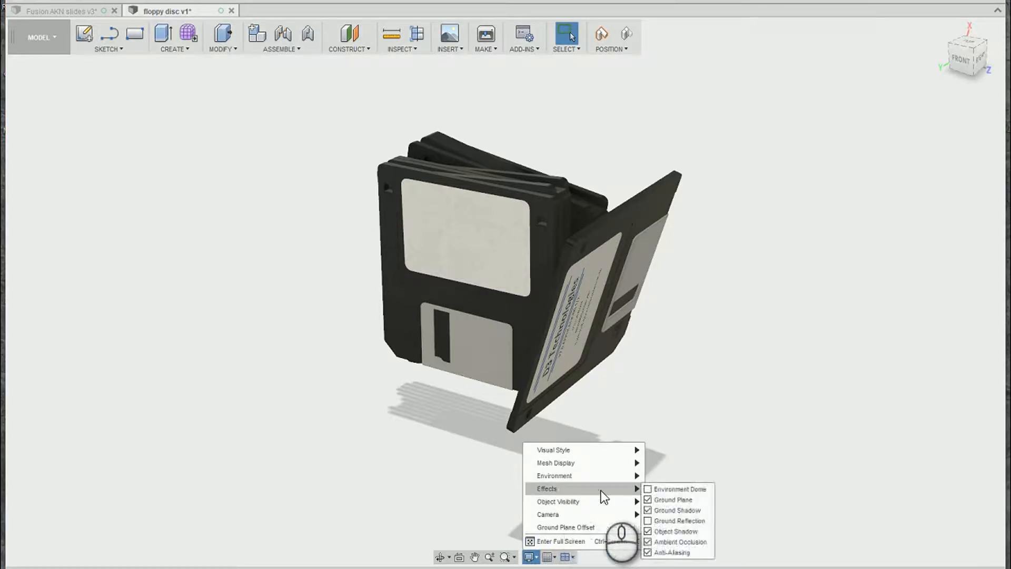
pyautogui.click(648, 500)
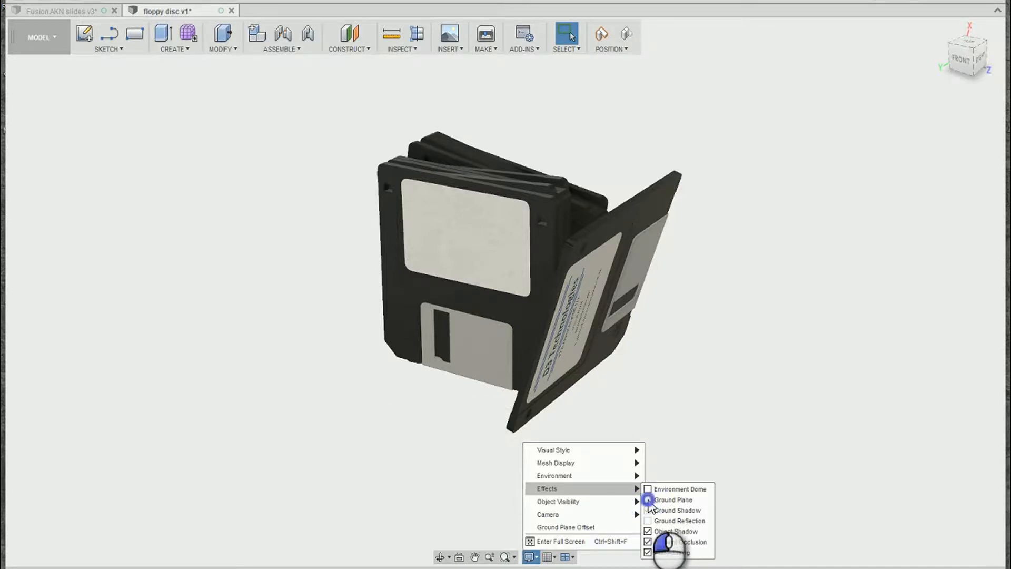
pyautogui.click(648, 500)
pyautogui.click(648, 520)
pyautogui.click(648, 520)
pyautogui.click(648, 509)
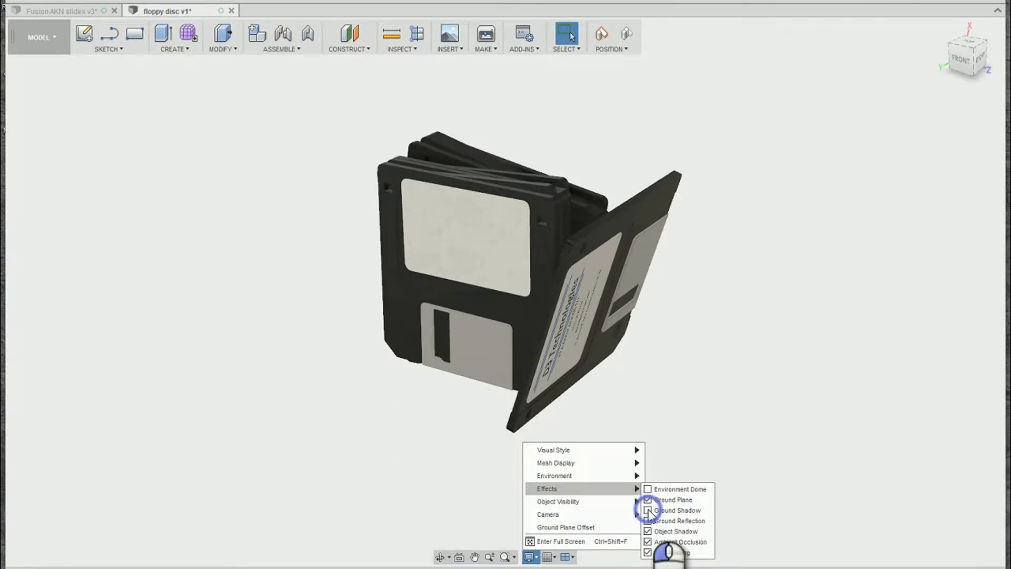
pyautogui.click(648, 509)
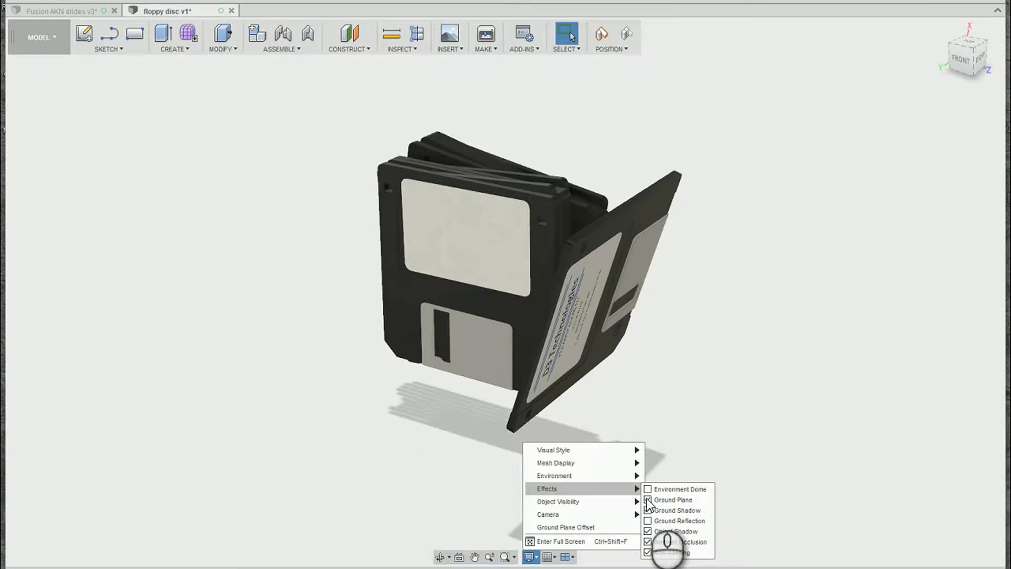
# - Turn off the Ground Plane effect and switch to the Render workspace
pyautogui.click(648, 499)
pyautogui.click(675, 411)
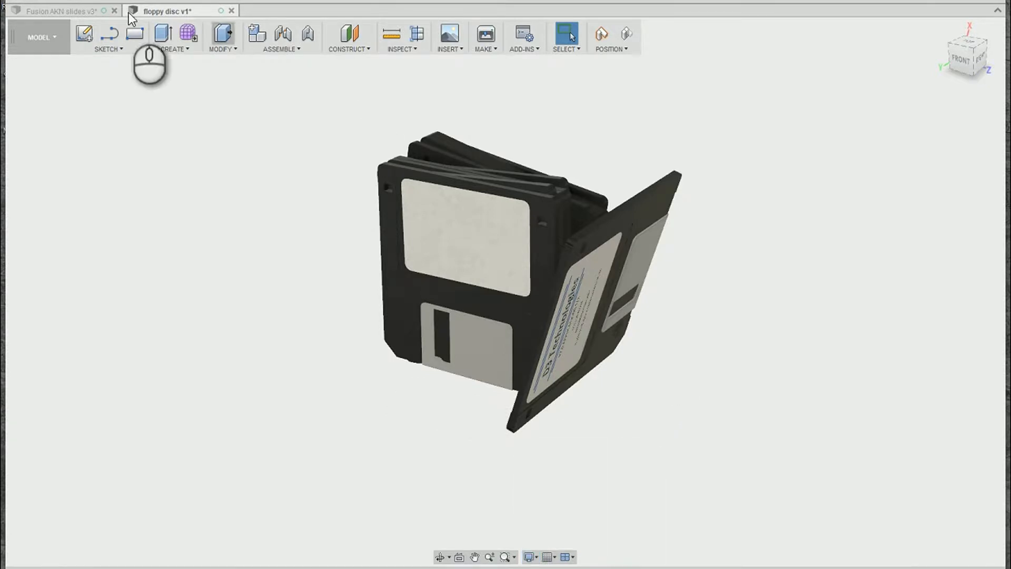
pyautogui.click(39, 38)
pyautogui.click(39, 126)
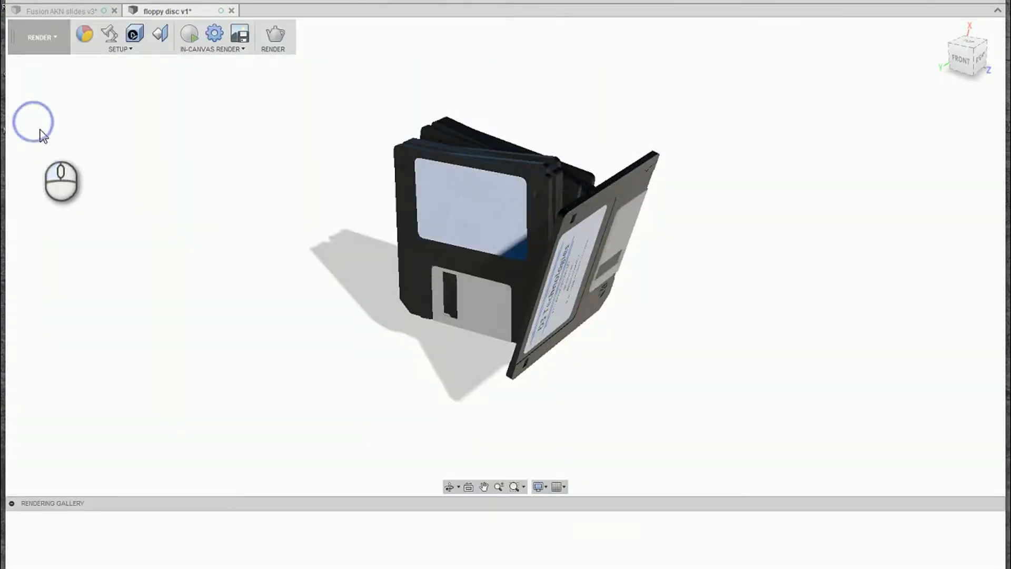
pyautogui.keyDown('shift'); pyautogui.moveTo(629, 396); pyautogui.dragTo(656, 383, button='middle'); pyautogui.keyUp('shift')
pyautogui.moveTo(670, 314)
pyautogui.keyDown('shift'); pyautogui.mouseDown(button='middle')
pyautogui.moveTo(690, 354)
pyautogui.moveTo(653, 309)
pyautogui.mouseUp(button='middle'); pyautogui.keyUp('shift')
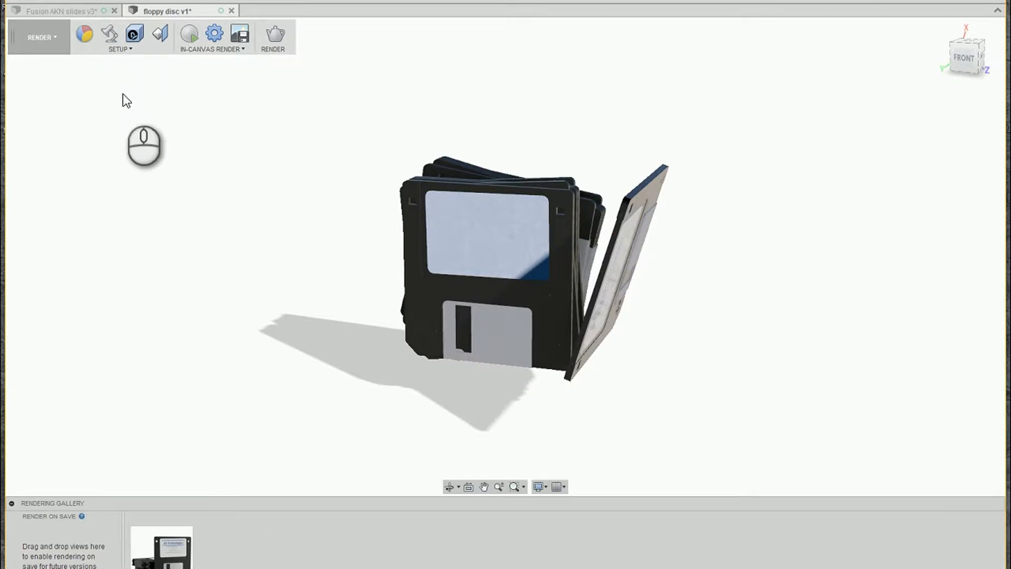
# - Try the Ground Plane and ground Reflections options in the scene settings, restore them and close the settings
pyautogui.click(109, 36)
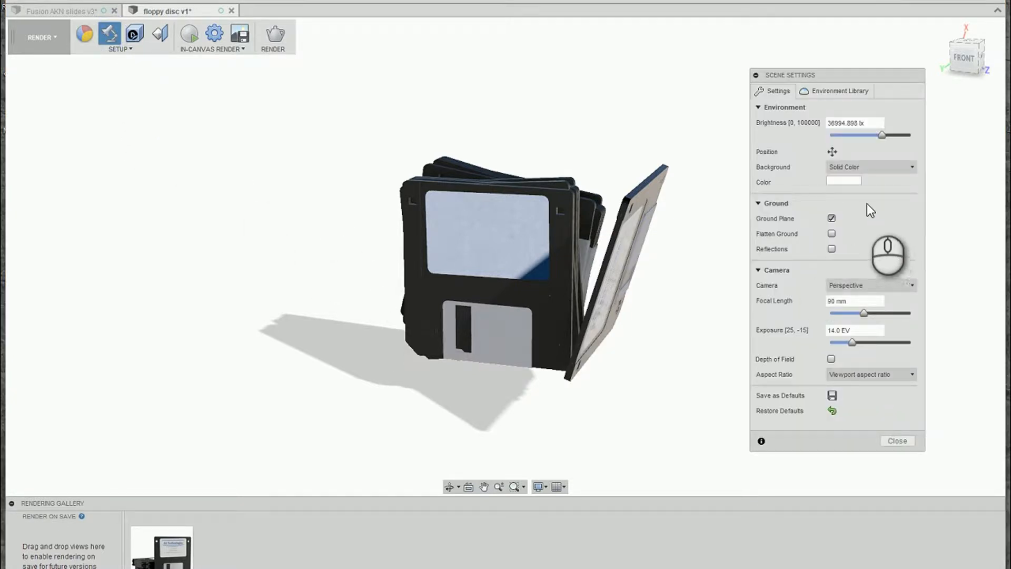
pyautogui.click(831, 218)
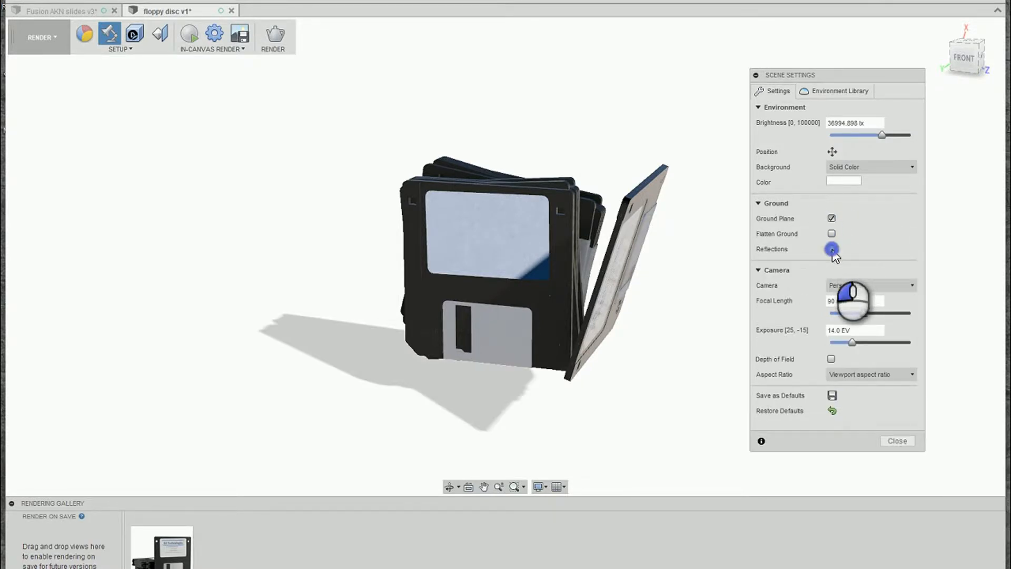
pyautogui.click(831, 248)
pyautogui.click(831, 249)
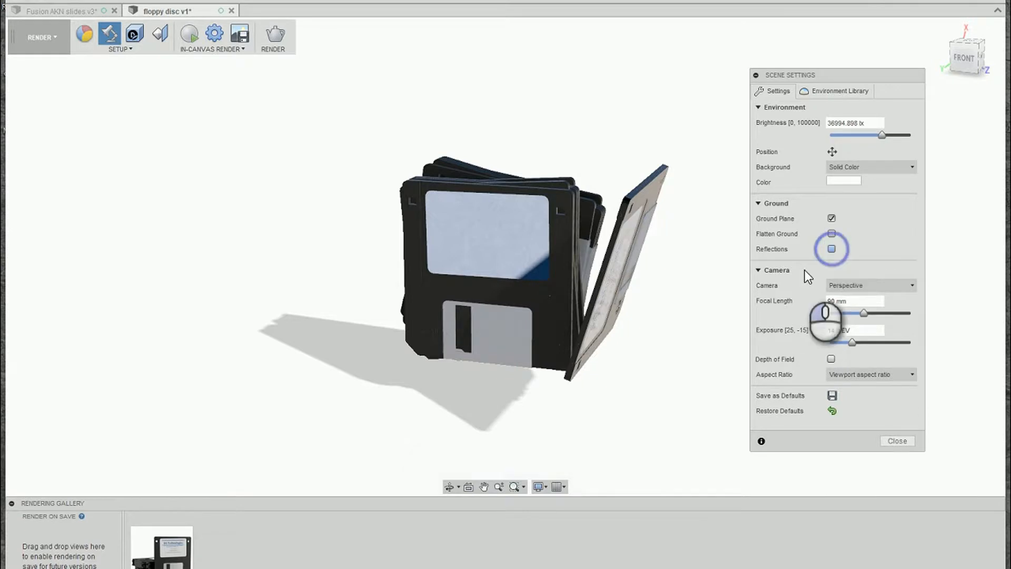
pyautogui.keyDown('shift'); pyautogui.moveTo(515, 399); pyautogui.dragTo(668, 420, button='middle'); pyautogui.keyUp('shift')
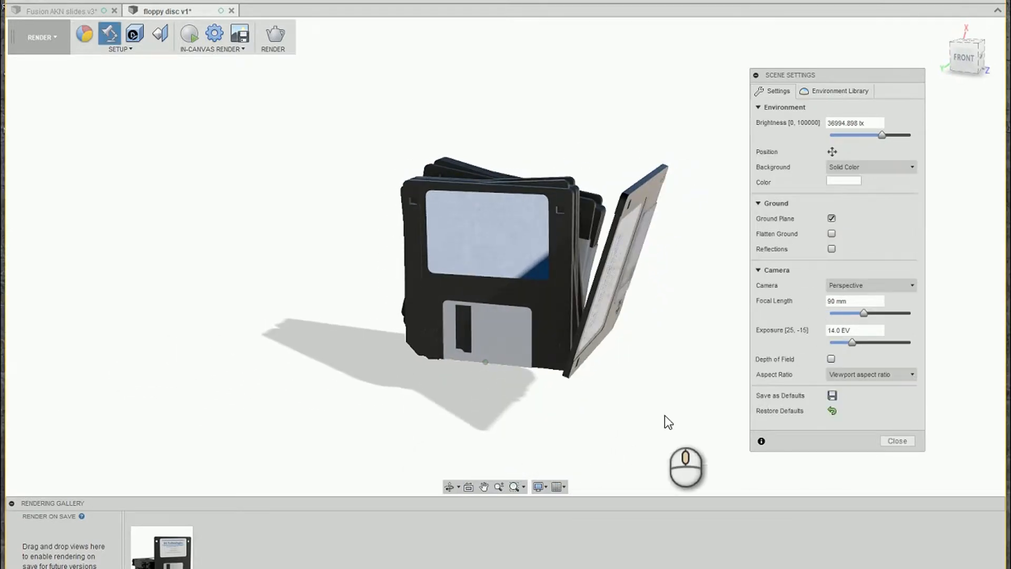
pyautogui.click(896, 440)
# - Examine from several sides how the shadow falls relative to the disks
pyautogui.keyDown('shift'); pyautogui.moveTo(517, 391); pyautogui.dragTo(806, 384, button='middle'); pyautogui.keyUp('shift')
pyautogui.moveTo(452, 421)
pyautogui.keyDown('shift'); pyautogui.mouseDown(button='middle')
pyautogui.moveTo(435, 433)
pyautogui.moveTo(467, 422)
pyautogui.moveTo(447, 422)
pyautogui.mouseUp(button='middle'); pyautogui.keyUp('shift')
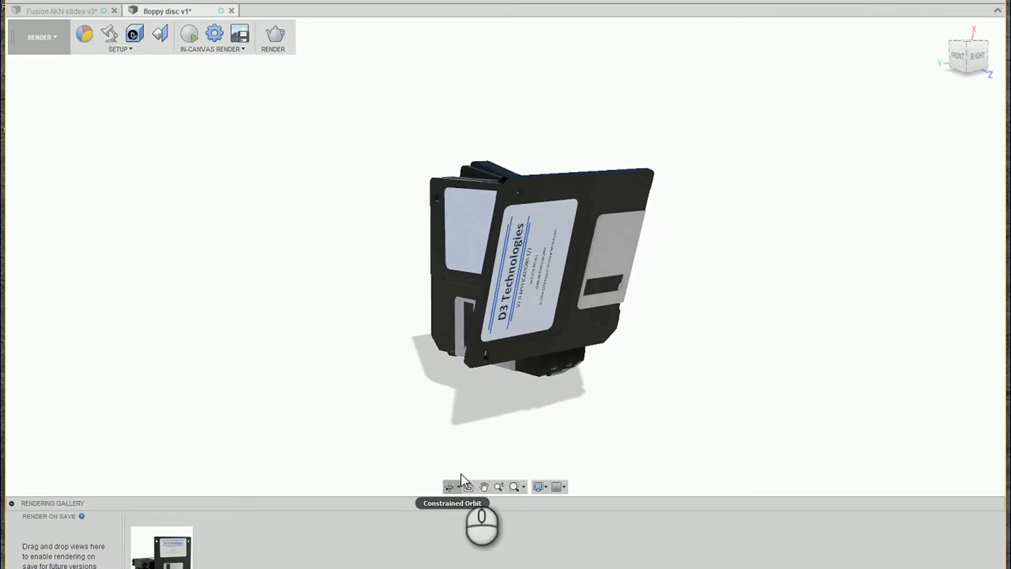
pyautogui.keyDown('shift'); pyautogui.moveTo(623, 357); pyautogui.dragTo(564, 355, button='middle'); pyautogui.keyUp('shift')
pyautogui.scroll(1, 523, 429)
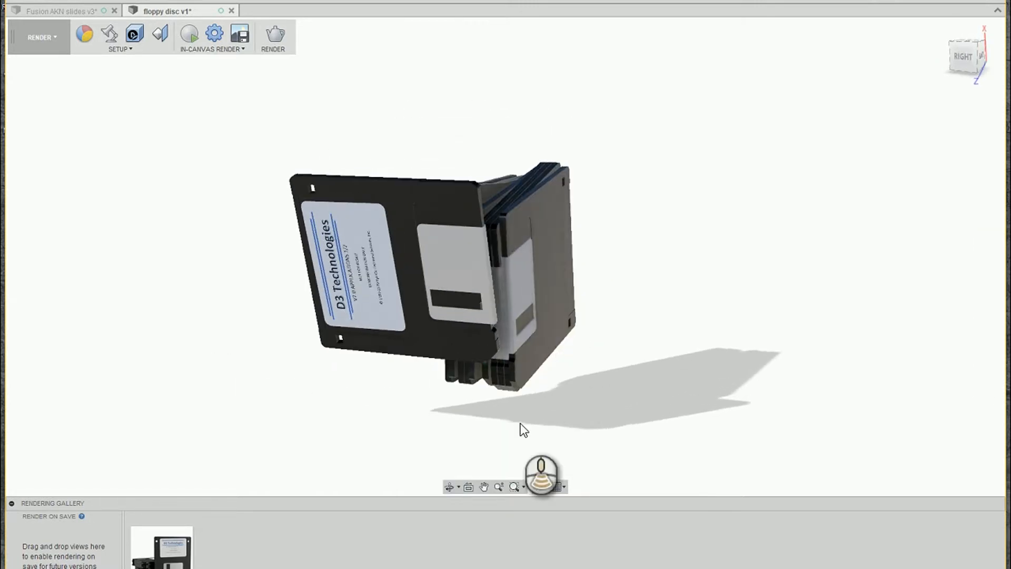
# - Use Free Orbit to view the labelled disk upright, and compare the model's orientation using Constrained Orbit
pyautogui.click(458, 487)
pyautogui.click(467, 515)
pyautogui.keyDown('shift'); pyautogui.moveTo(473, 383); pyautogui.dragTo(608, 363, button='middle'); pyautogui.keyUp('shift')
pyautogui.moveTo(588, 319); pyautogui.dragTo(422, 270, button='middle')
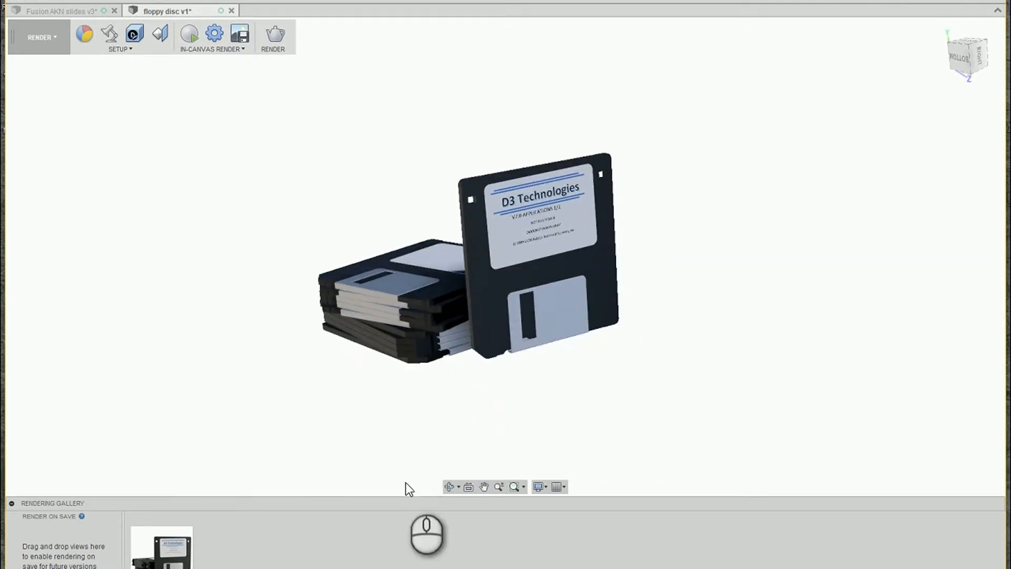
pyautogui.click(458, 487)
pyautogui.click(469, 503)
pyautogui.moveTo(541, 357); pyautogui.dragTo(647, 352, button='middle')
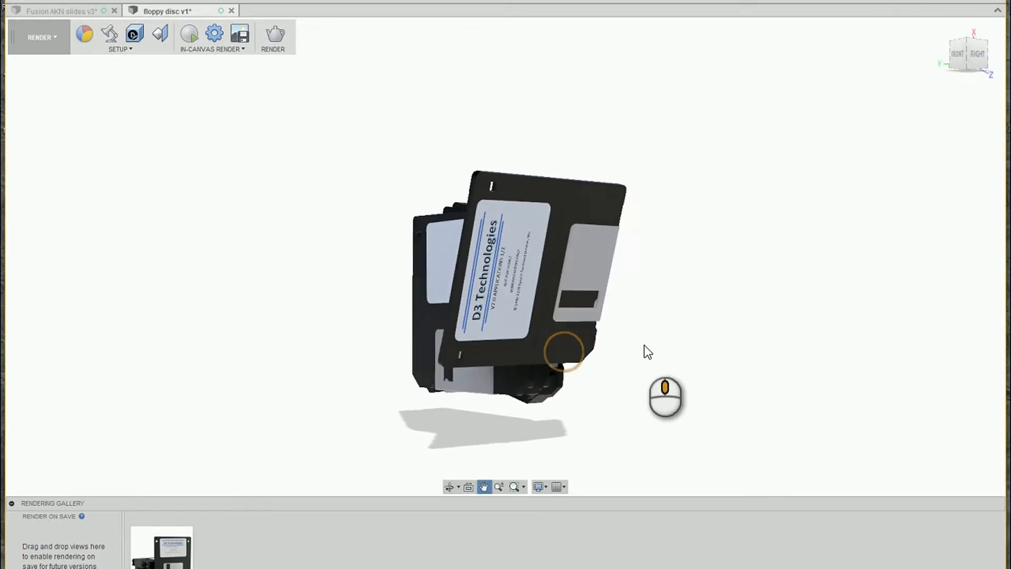
pyautogui.keyDown('shift'); pyautogui.moveTo(656, 314); pyautogui.dragTo(668, 289, button='middle'); pyautogui.keyUp('shift')
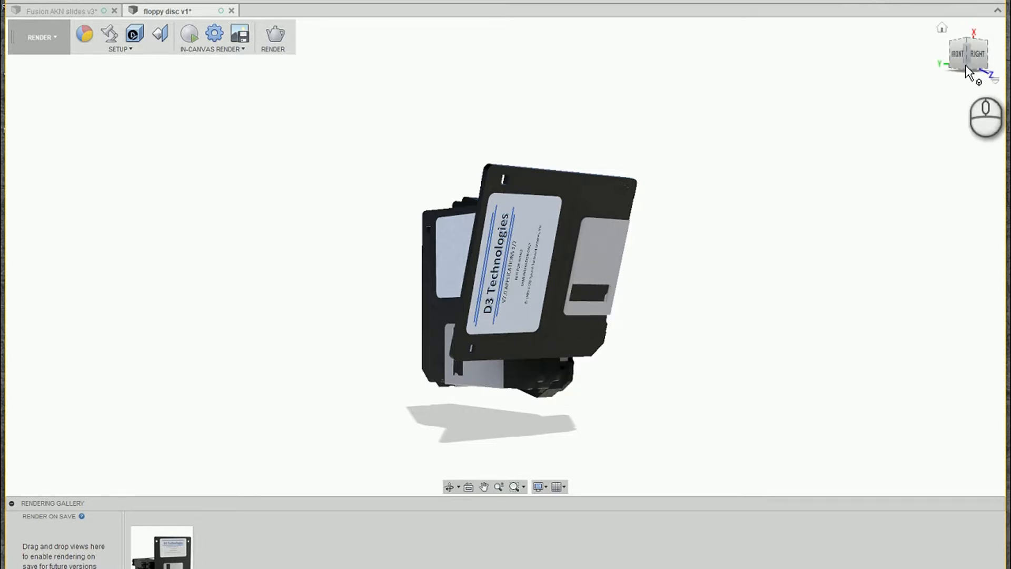
# - Align the view squarely to the labelled disk's face and set the current view as Front
pyautogui.click(468, 488)
pyautogui.click(600, 254)
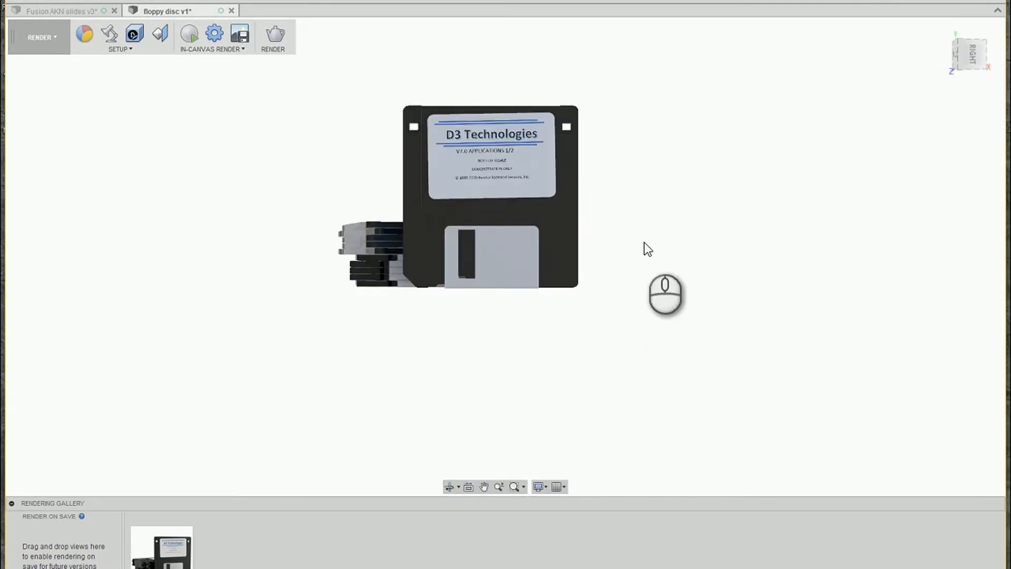
pyautogui.rightClick(968, 56)
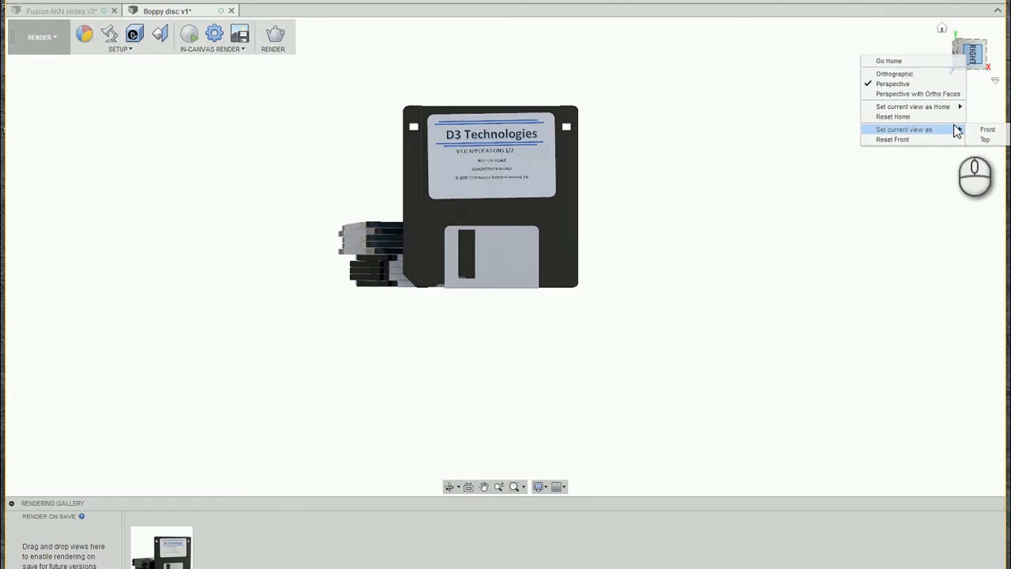
pyautogui.click(986, 130)
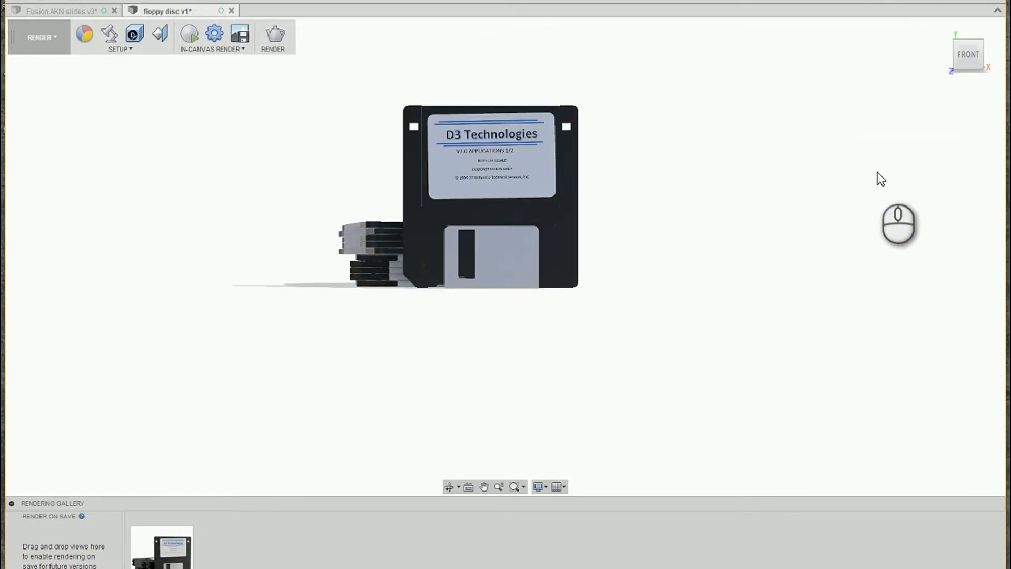
pyautogui.keyDown('shift'); pyautogui.moveTo(632, 282); pyautogui.dragTo(535, 384, button='middle'); pyautogui.keyUp('shift')
pyautogui.keyDown('shift'); pyautogui.moveTo(458, 366); pyautogui.dragTo(553, 350, button='middle'); pyautogui.keyUp('shift')
# - Try rotating the front view 90 degrees counterclockwise and setting that orientation as Front
pyautogui.click(975, 59)
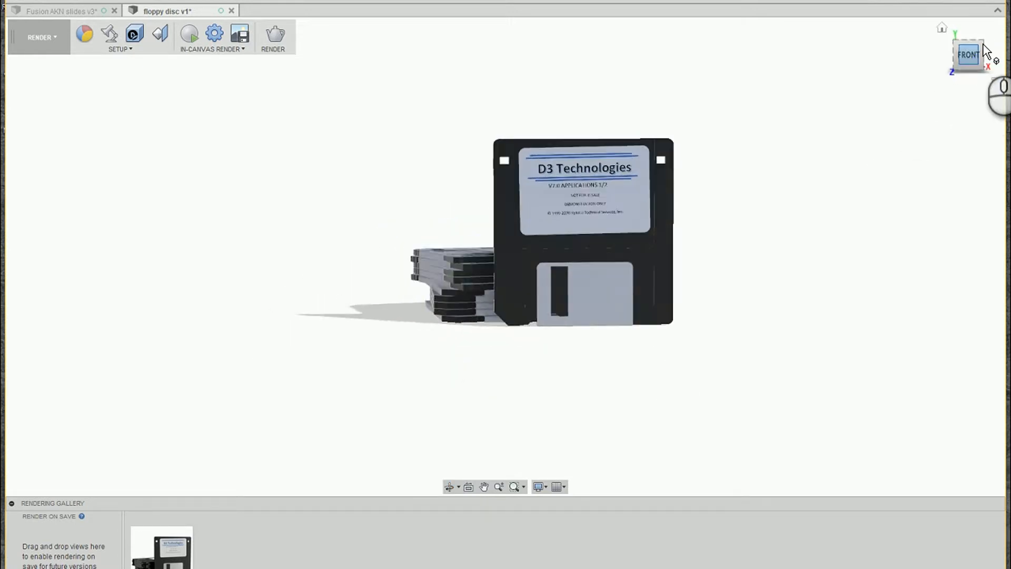
pyautogui.click(984, 27)
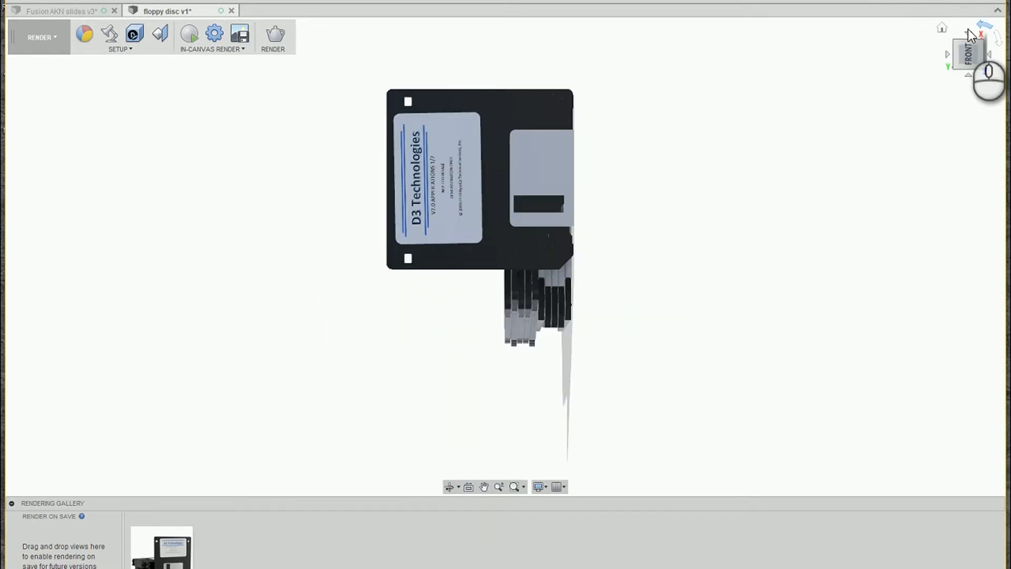
pyautogui.rightClick(969, 63)
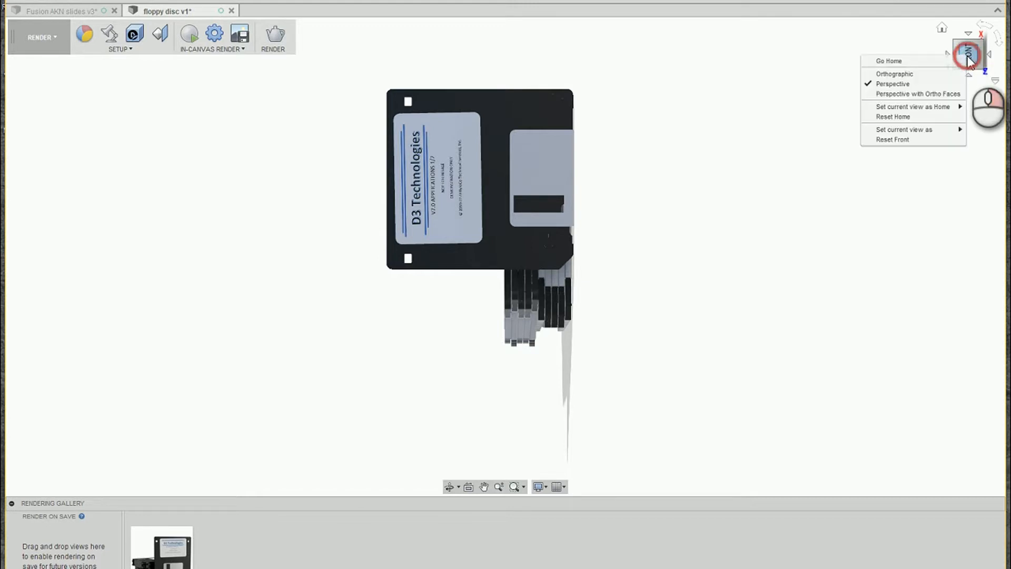
pyautogui.moveTo(927, 131)
pyautogui.click(970, 130)
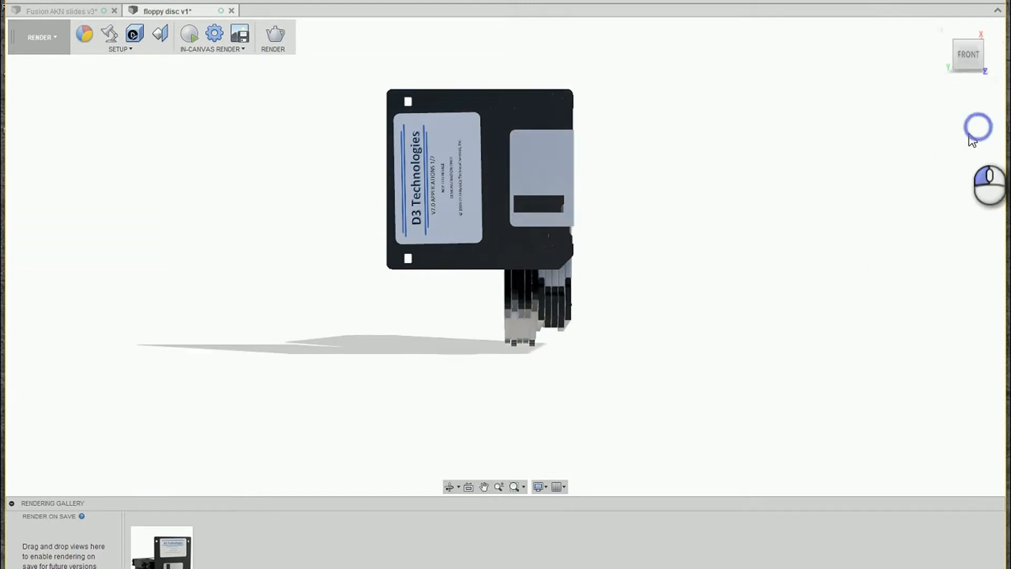
pyautogui.keyDown('shift'); pyautogui.moveTo(622, 346); pyautogui.dragTo(649, 357, button='middle'); pyautogui.keyUp('shift')
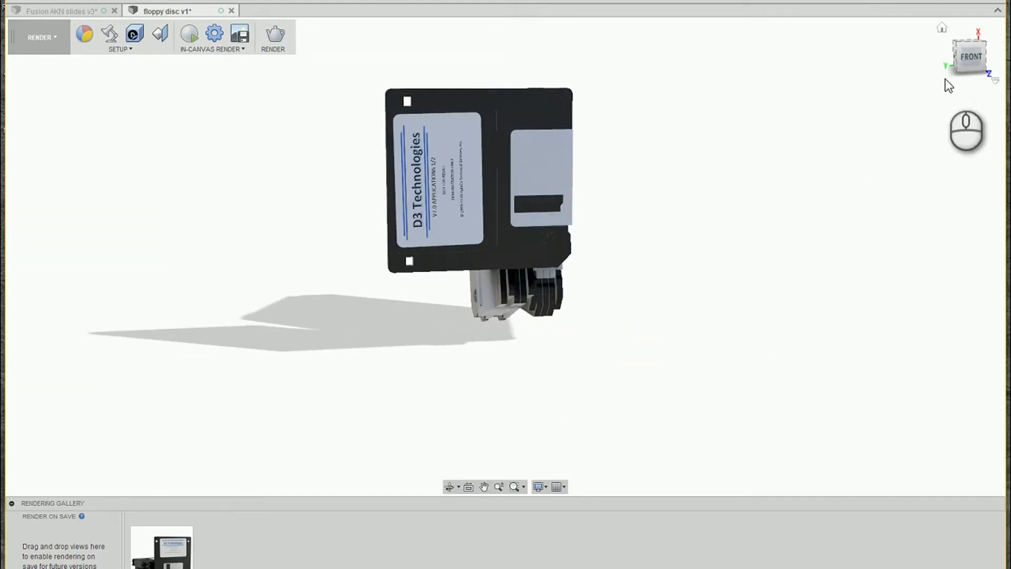
# - Rotate the front view 90 degrees clockwise so the label reads upright, and set it as Front
pyautogui.click(966, 53)
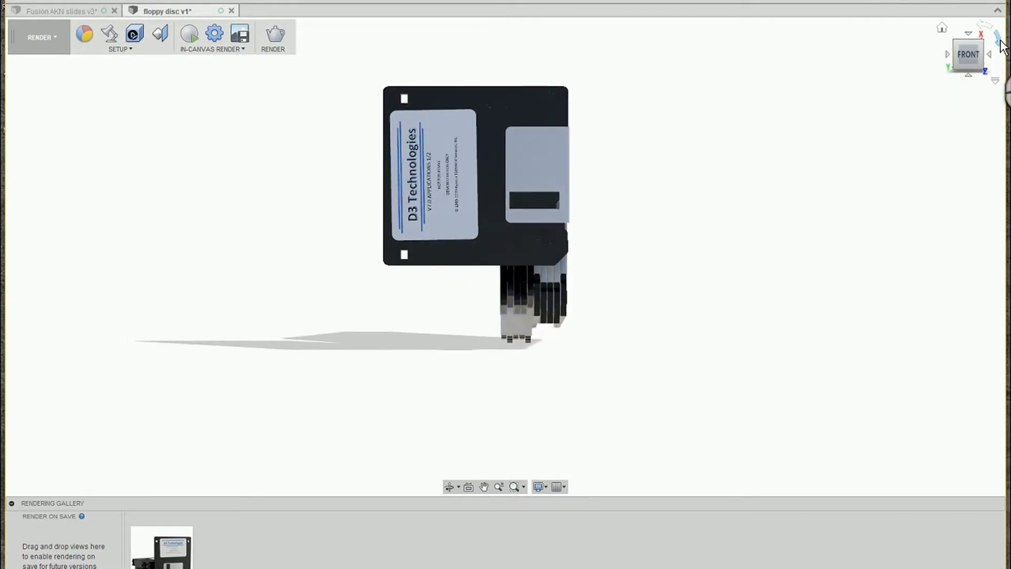
pyautogui.click(999, 42)
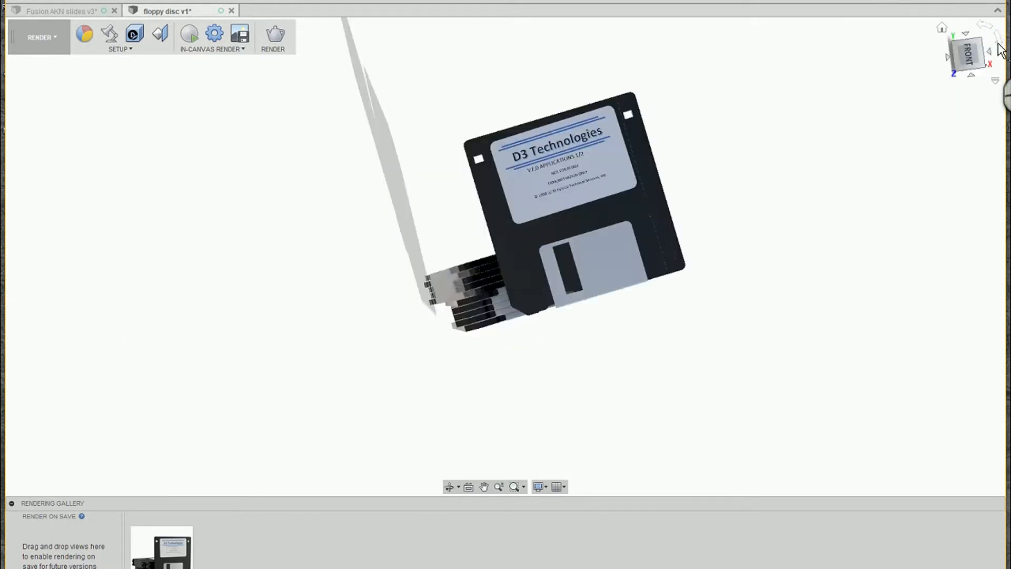
pyautogui.rightClick(971, 55)
pyautogui.moveTo(936, 128)
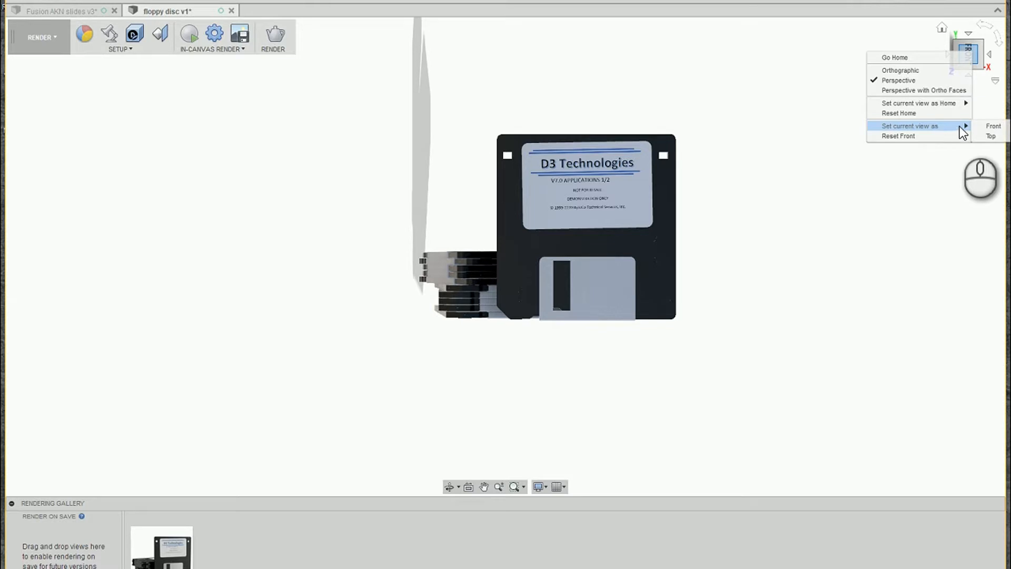
pyautogui.click(992, 127)
pyautogui.keyDown('shift'); pyautogui.moveTo(361, 338); pyautogui.dragTo(415, 354, button='middle'); pyautogui.keyUp('shift')
pyautogui.scroll(3, 657, 274)
pyautogui.moveTo(658, 283); pyautogui.dragTo(734, 289, button='middle')
pyautogui.keyDown('shift'); pyautogui.moveTo(778, 346); pyautogui.dragTo(753, 339, button='middle'); pyautogui.keyUp('shift')
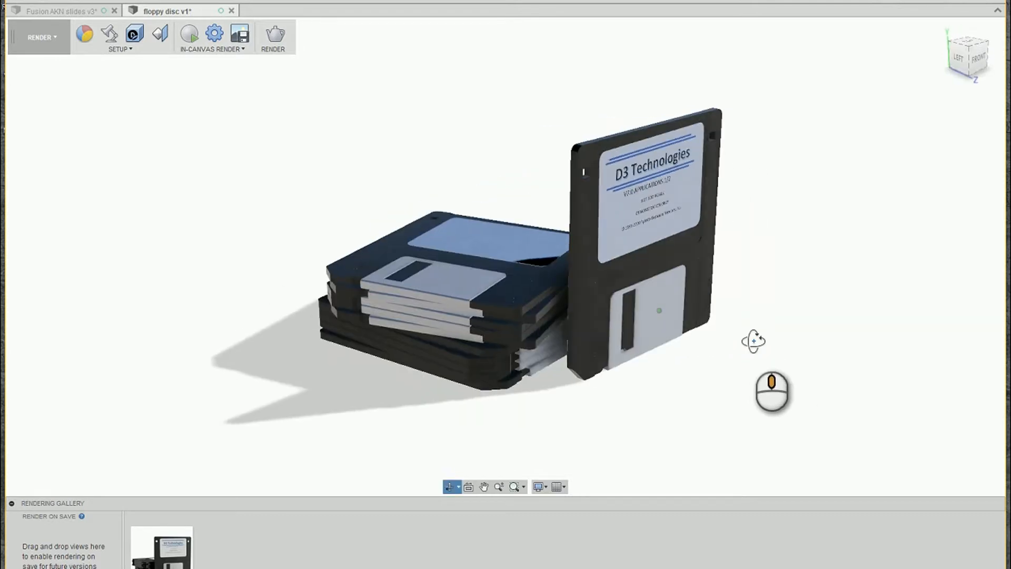
pyautogui.rightClick(965, 59)
pyautogui.click(977, 124)
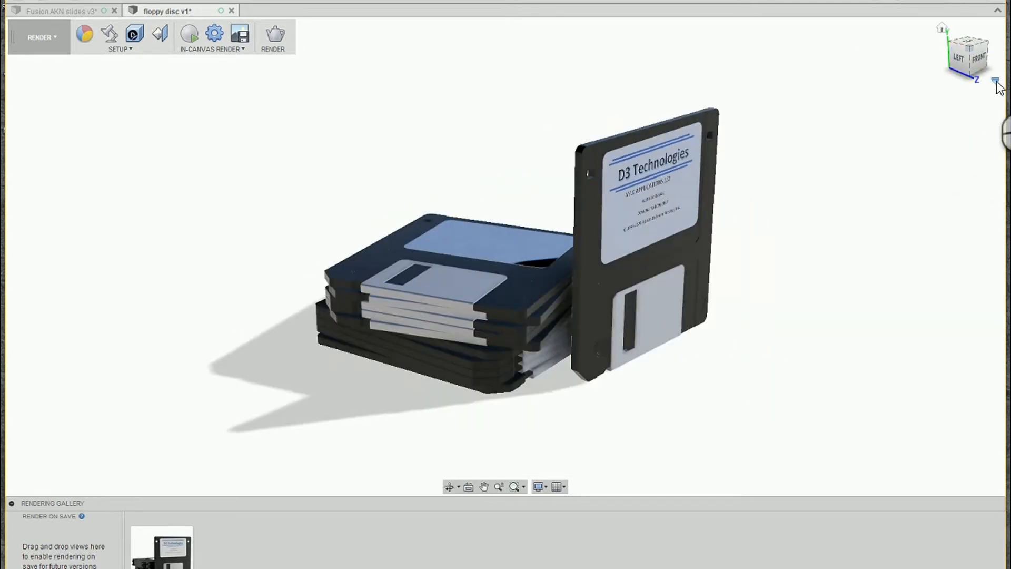
pyautogui.click(995, 81)
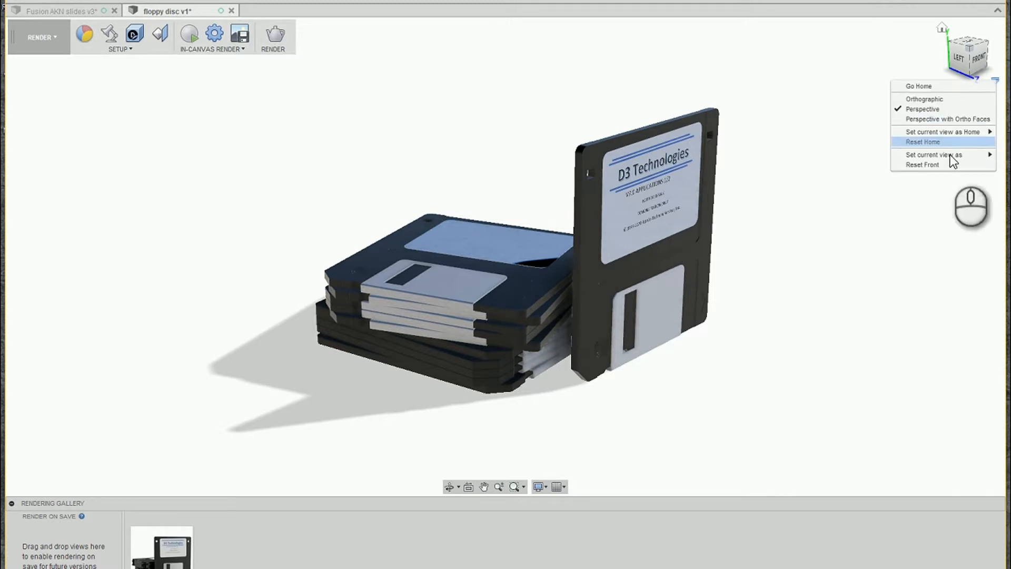
pyautogui.click(907, 266)
# - Frame the upright labelled disk and the disk stack from a more frontal angle, and review the render settings without starting a render
pyautogui.keyDown('shift'); pyautogui.moveTo(726, 417); pyautogui.dragTo(705, 417, button='middle'); pyautogui.keyUp('shift')
pyautogui.moveTo(771, 400); pyautogui.dragTo(702, 416, button='middle')
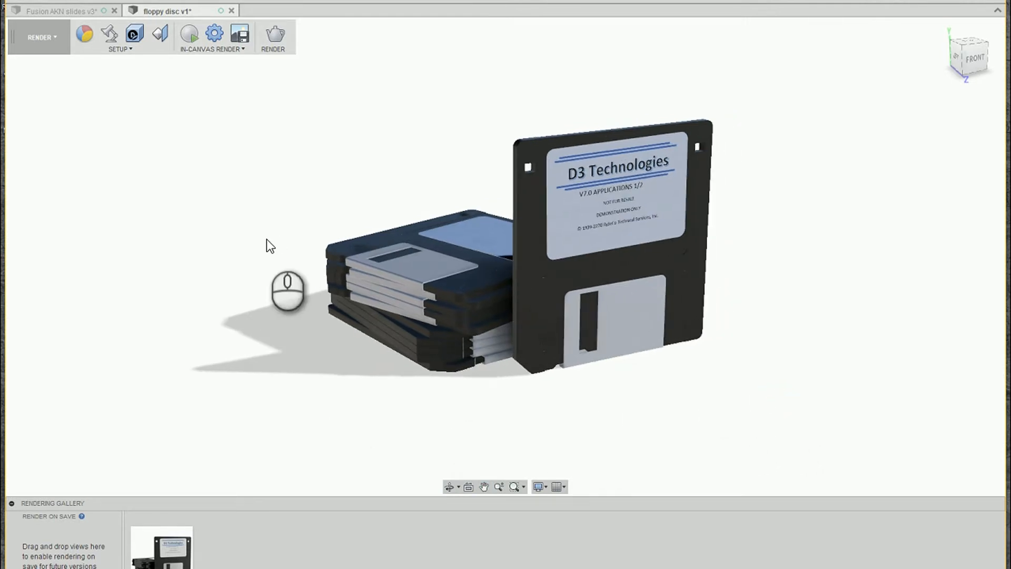
pyautogui.moveTo(297, 238); pyautogui.dragTo(301, 211, button='middle')
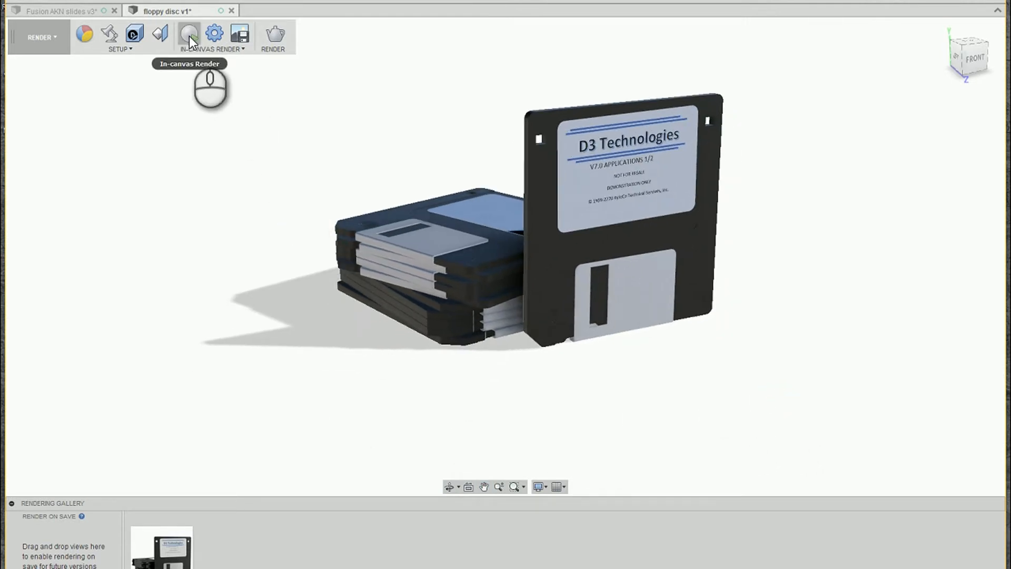
pyautogui.click(273, 34)
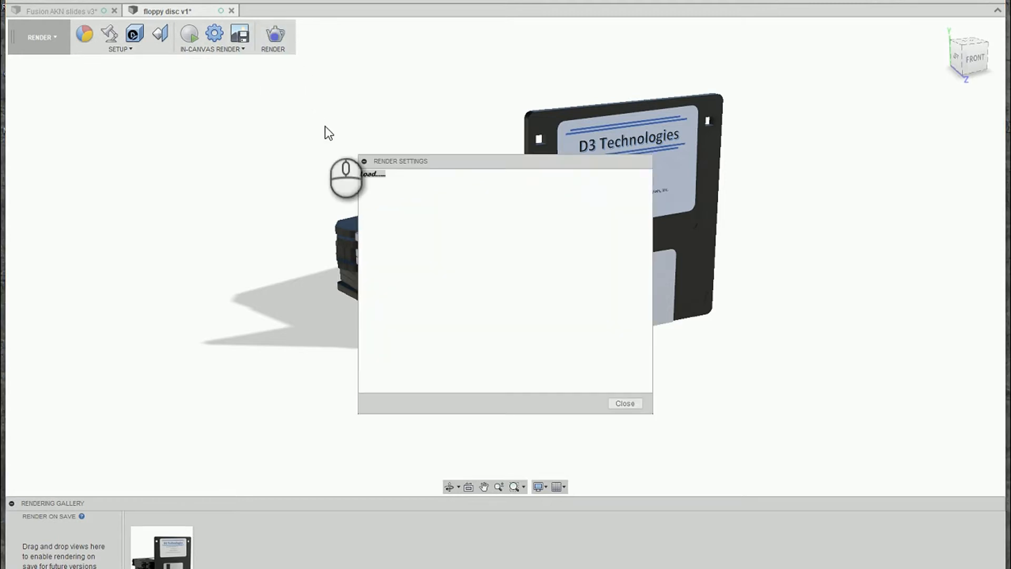
pyautogui.click(625, 454)
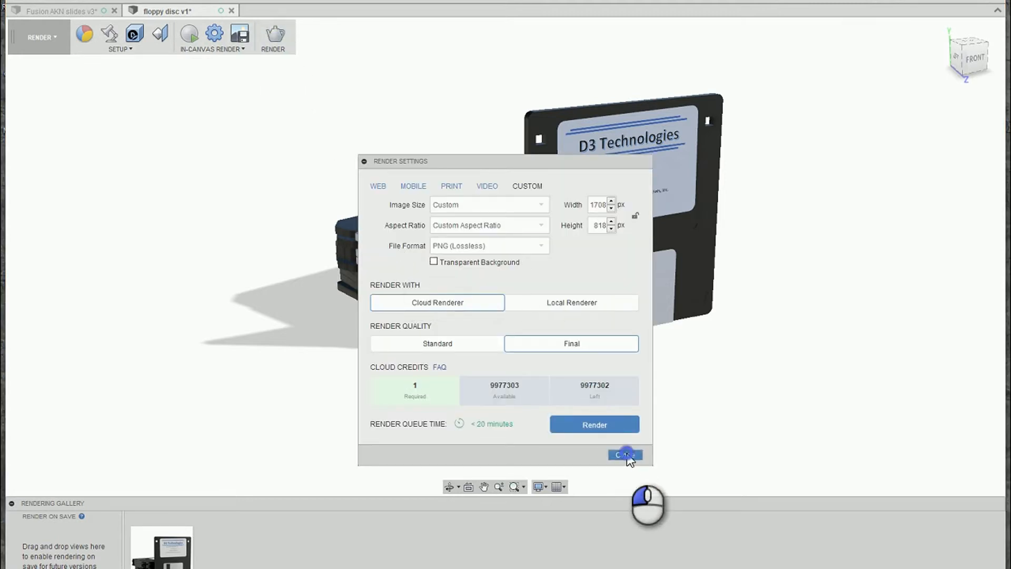
# - Start an in-canvas render of the floppy disks and open the environment library in the scene settings
pyautogui.click(191, 35)
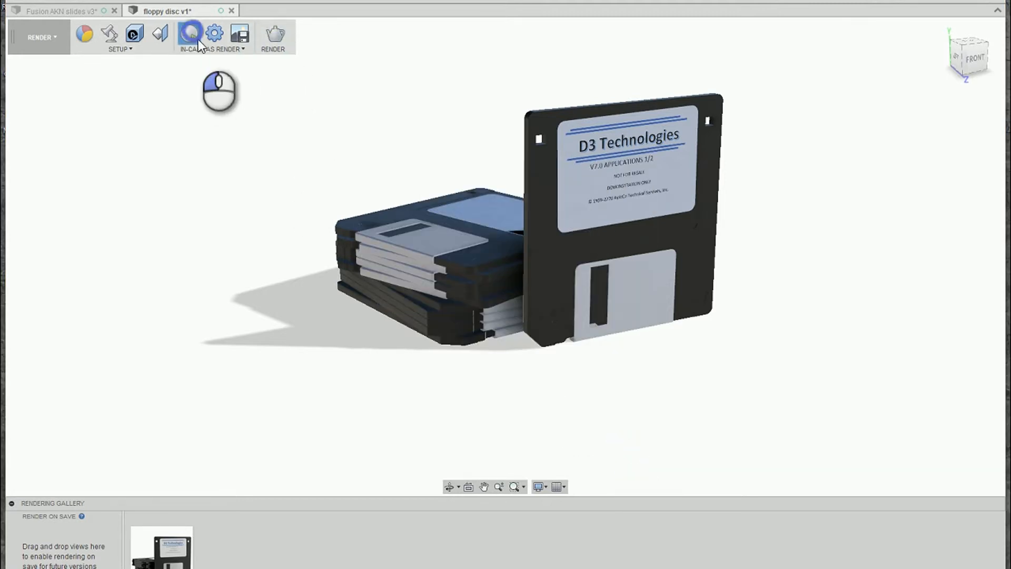
pyautogui.moveTo(634, 396)
pyautogui.keyDown('shift'); pyautogui.mouseDown(button='middle')
pyautogui.moveTo(638, 388)
pyautogui.moveTo(603, 395)
pyautogui.moveTo(635, 391)
pyautogui.mouseUp(button='middle'); pyautogui.keyUp('shift')
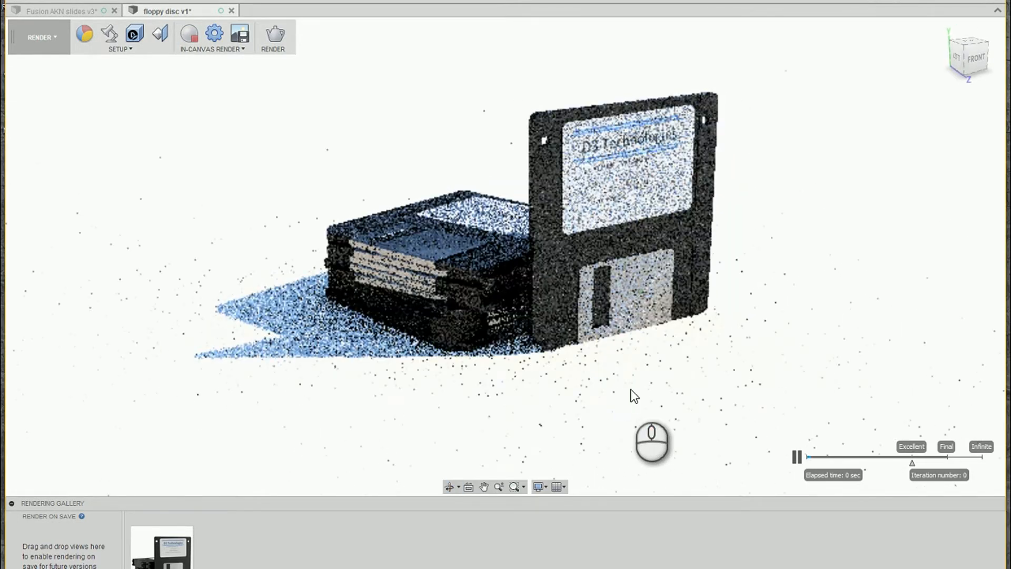
pyautogui.click(115, 39)
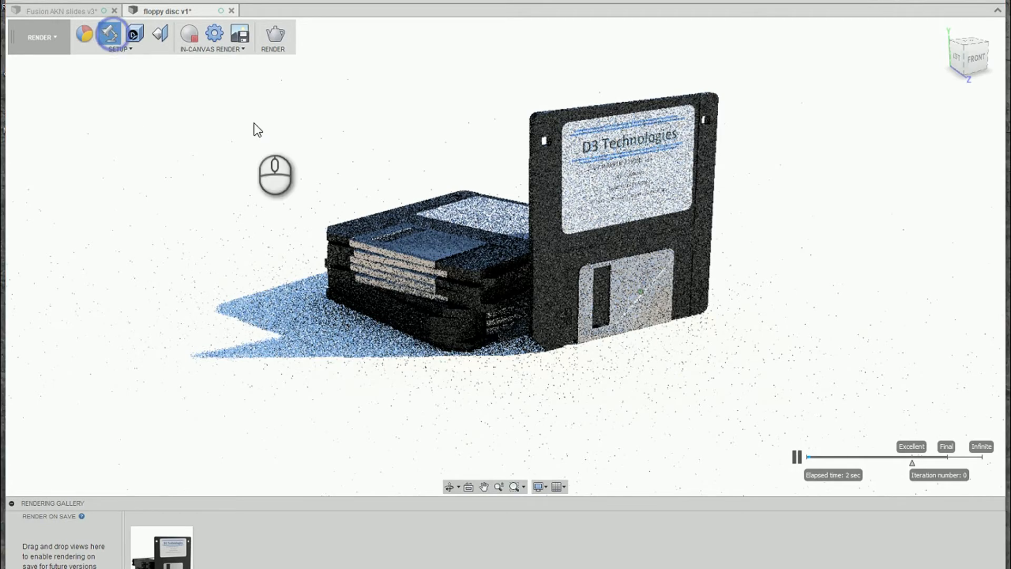
pyautogui.moveTo(388, 132); pyautogui.dragTo(302, 143, button='middle')
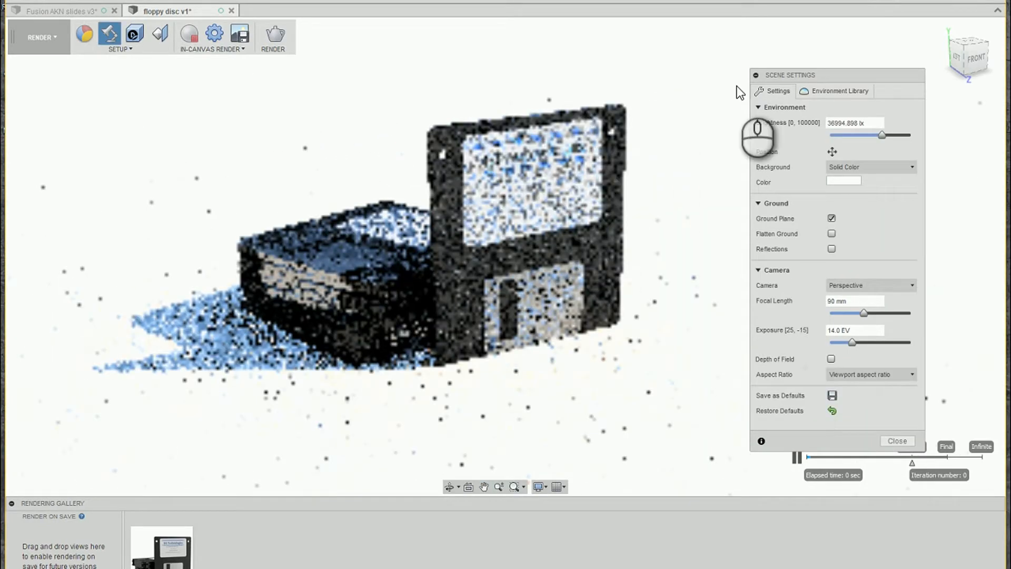
pyautogui.click(830, 91)
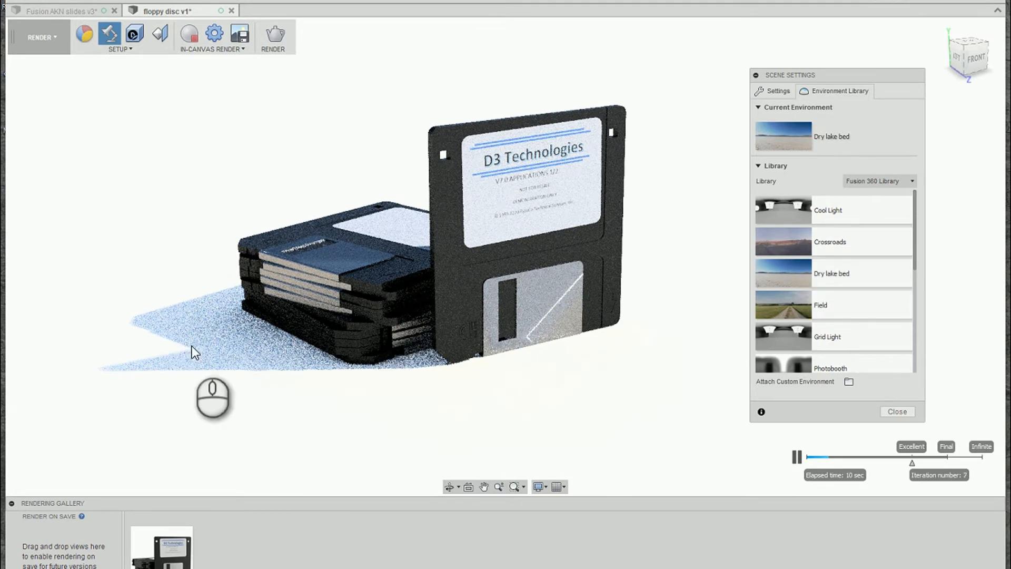
# - Try the Field environment on the scene, replace it with the Photobooth environment, and close the scene settings
pyautogui.moveTo(836, 308); pyautogui.dragTo(292, 160)
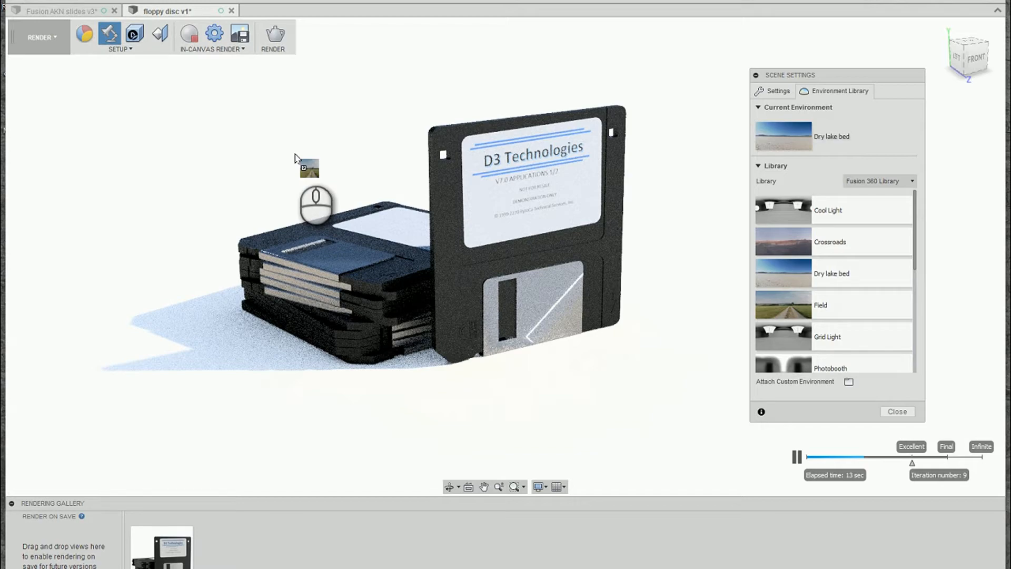
pyautogui.moveTo(295, 155); pyautogui.dragTo(294, 154)
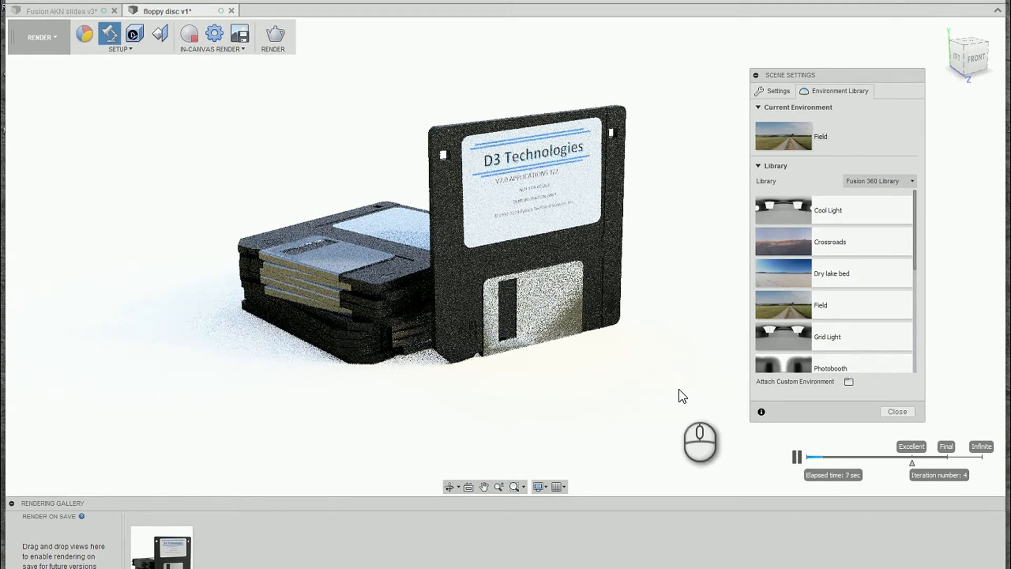
pyautogui.moveTo(786, 359); pyautogui.dragTo(377, 133)
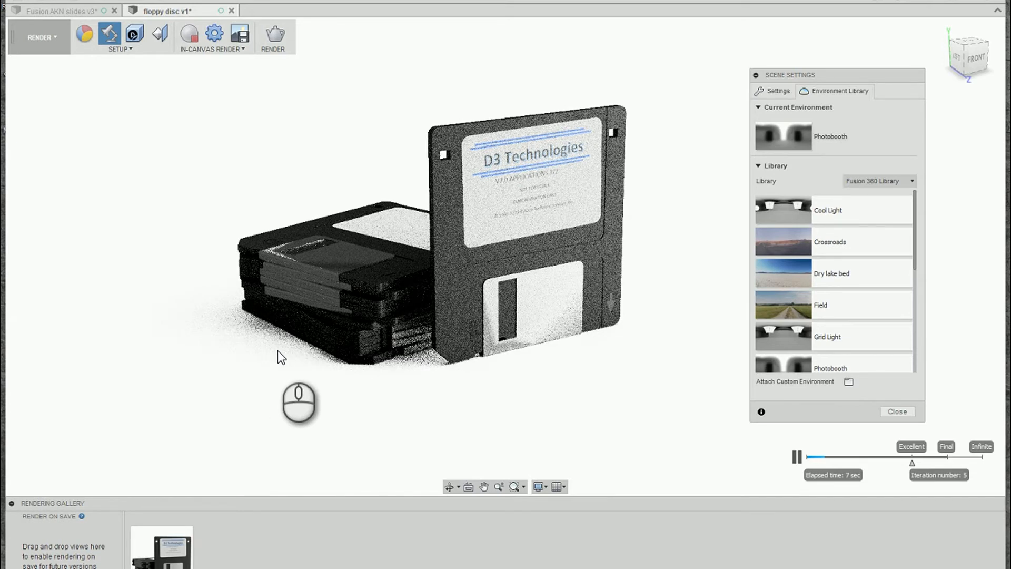
pyautogui.click(897, 411)
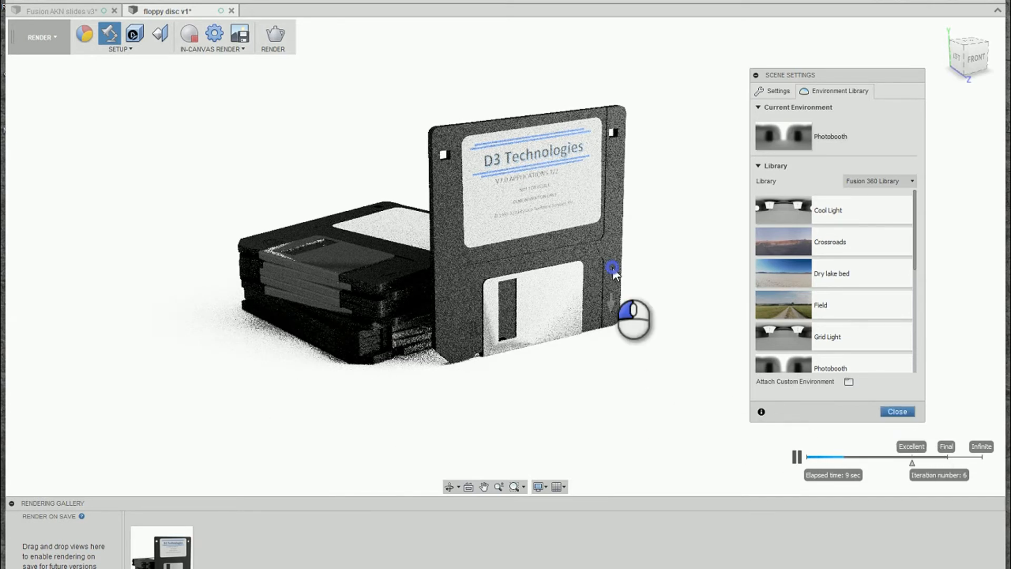
# - Stop the in-canvas render and switch to the Fusion AKN slides document
pyautogui.click(188, 34)
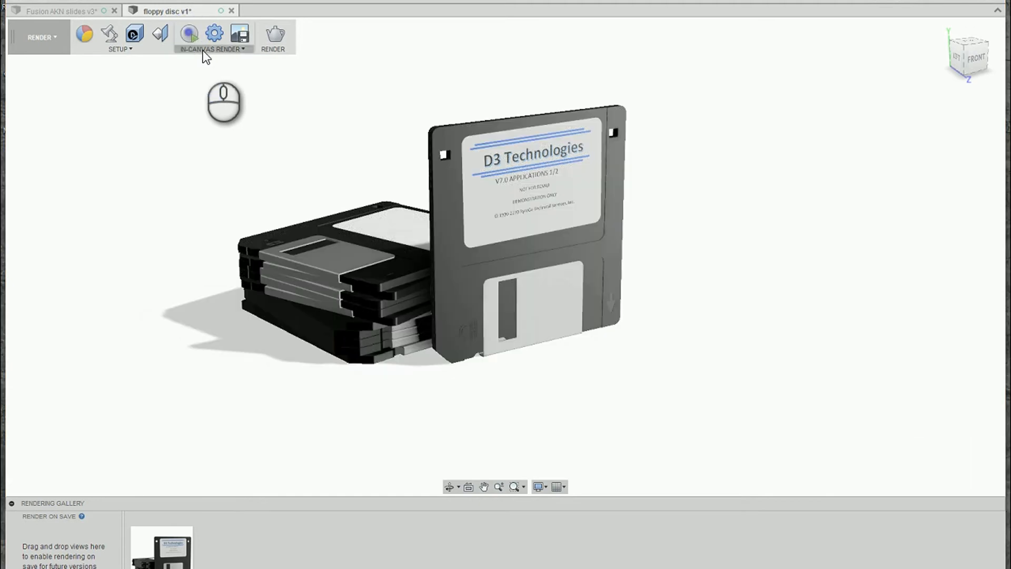
pyautogui.click(84, 11)
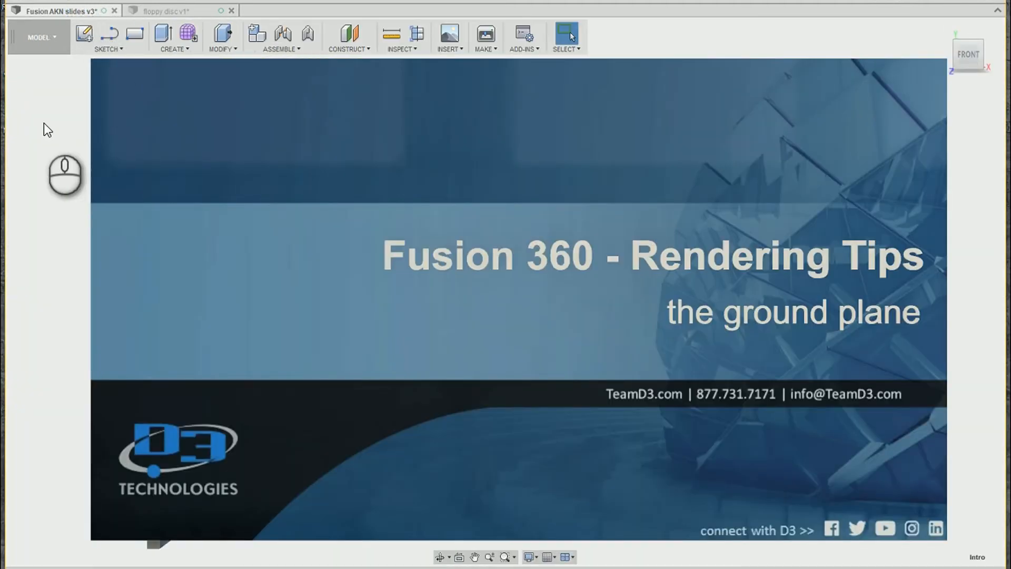